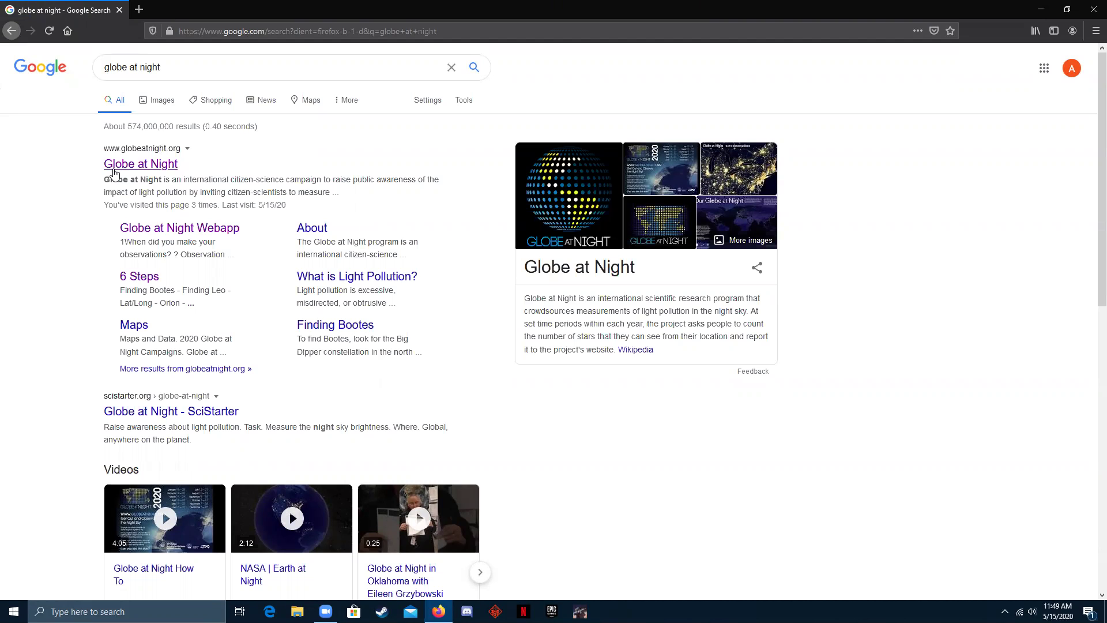
Open the Globe at Night website from the search results and skim its homepage
left_click_drag(99, 402, 154, 400)
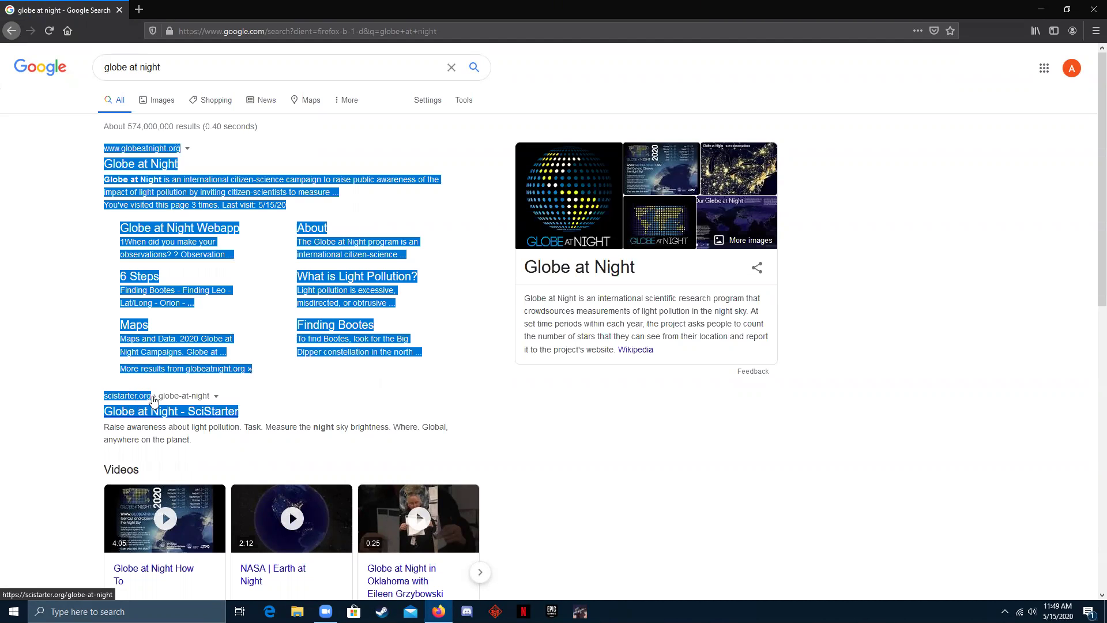
left_click(57, 300)
left_click(141, 162)
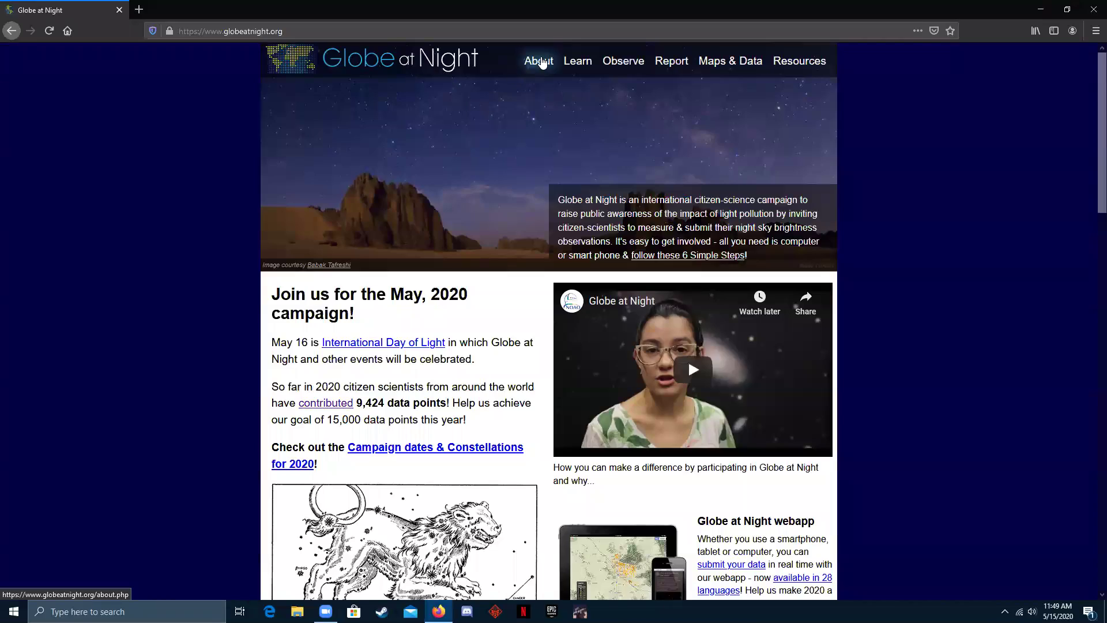
scroll(219, 322, "down", 10)
scroll(220, 327, "up", 10)
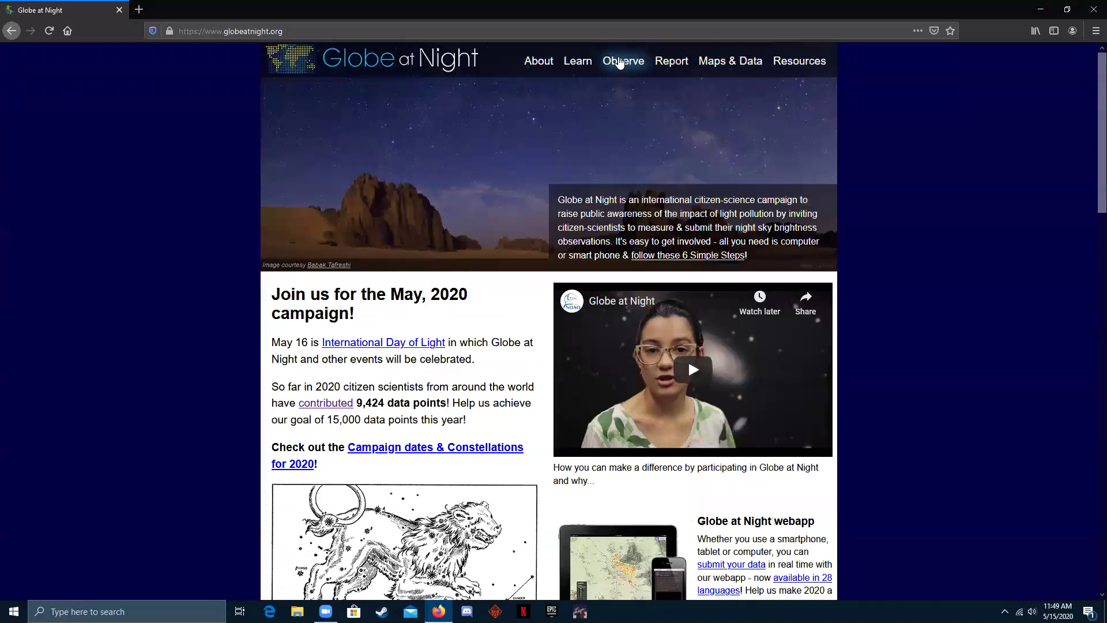
Open the observing steps page and the guide to finding Leo for May 14-23, 2020
left_click(619, 63)
scroll(344, 365, "down", 4)
scroll(344, 366, "down", 3)
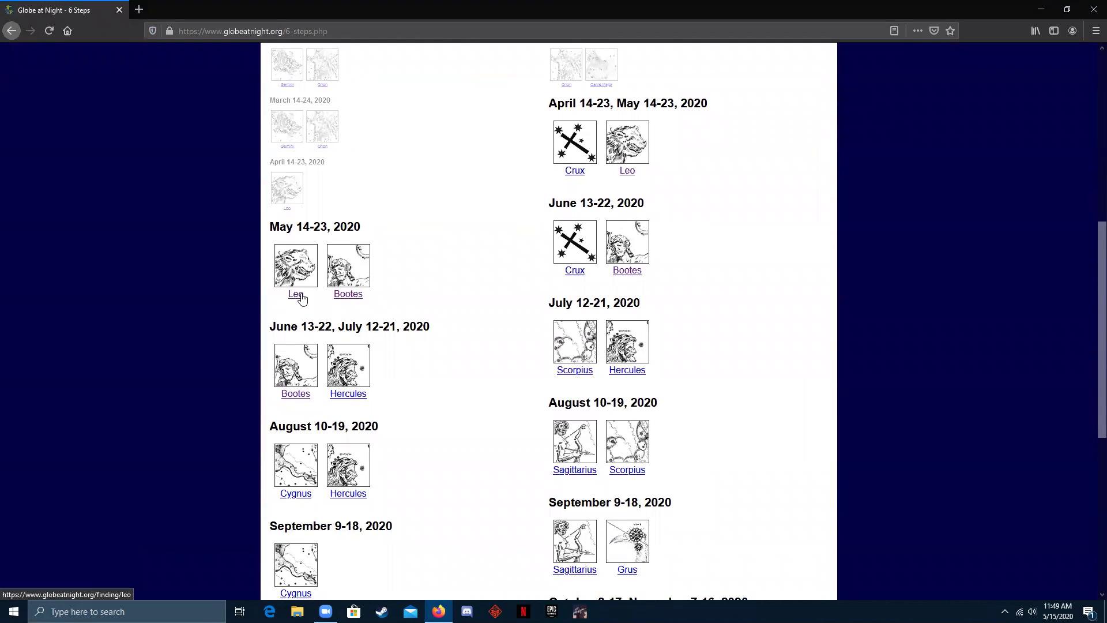
left_click(296, 294)
scroll(231, 294, "down", 3)
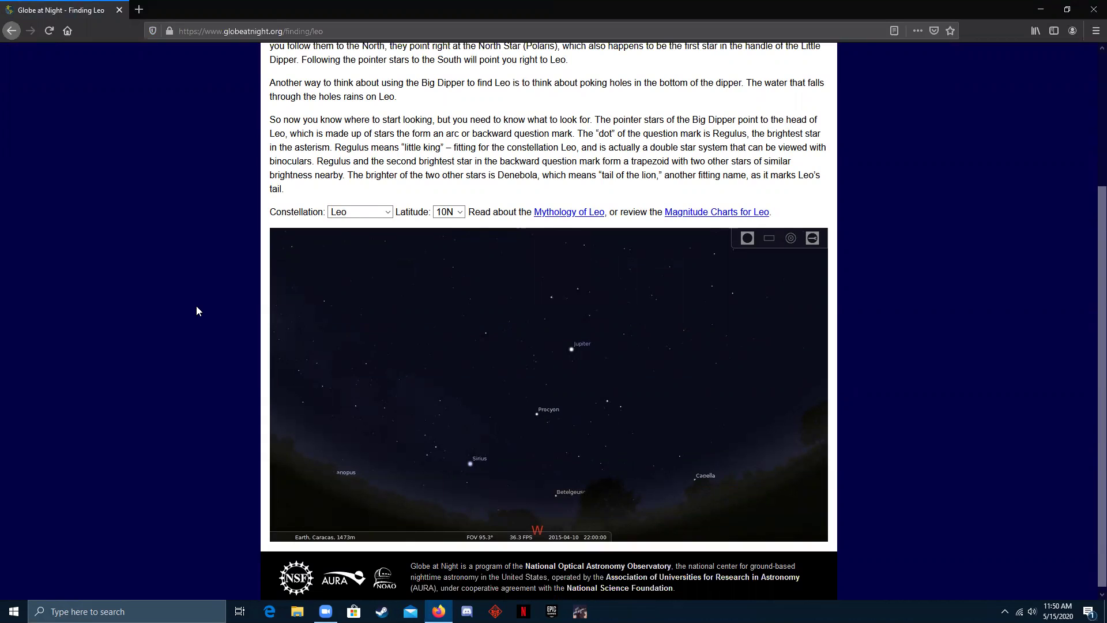
Open the observation report form and deny the site access to the device's location
scroll(196, 311, "up", 3)
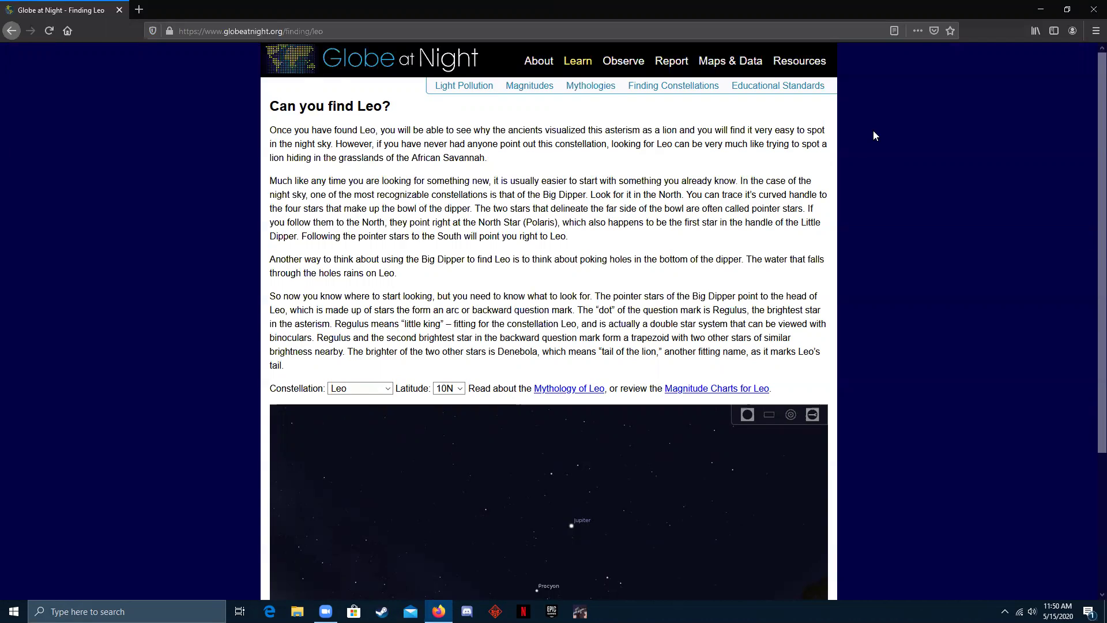
left_click(672, 63)
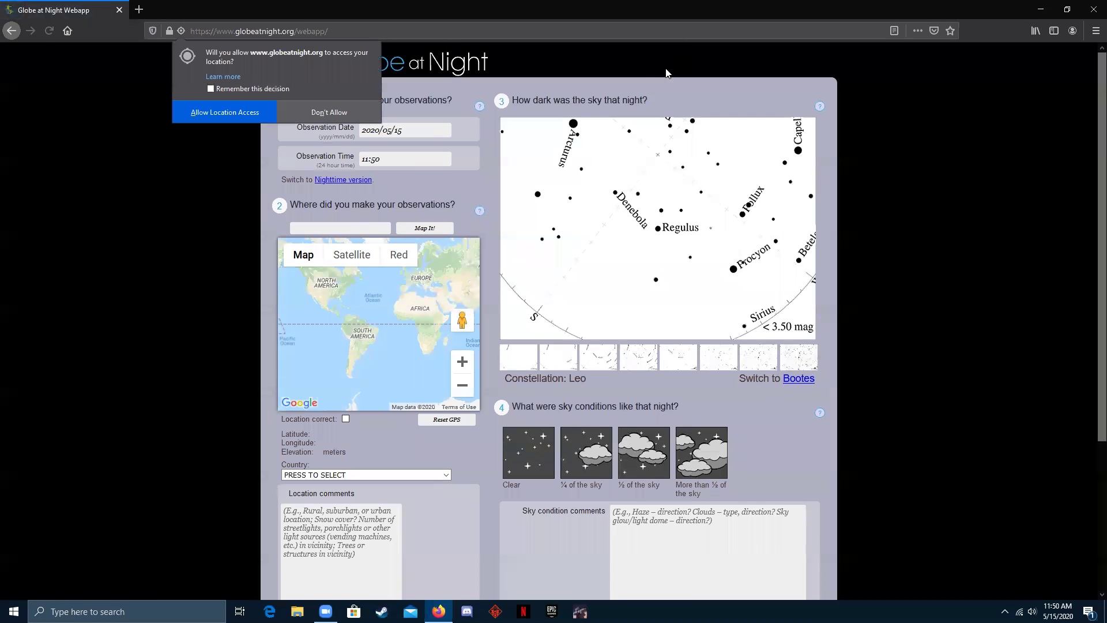
left_click(329, 111)
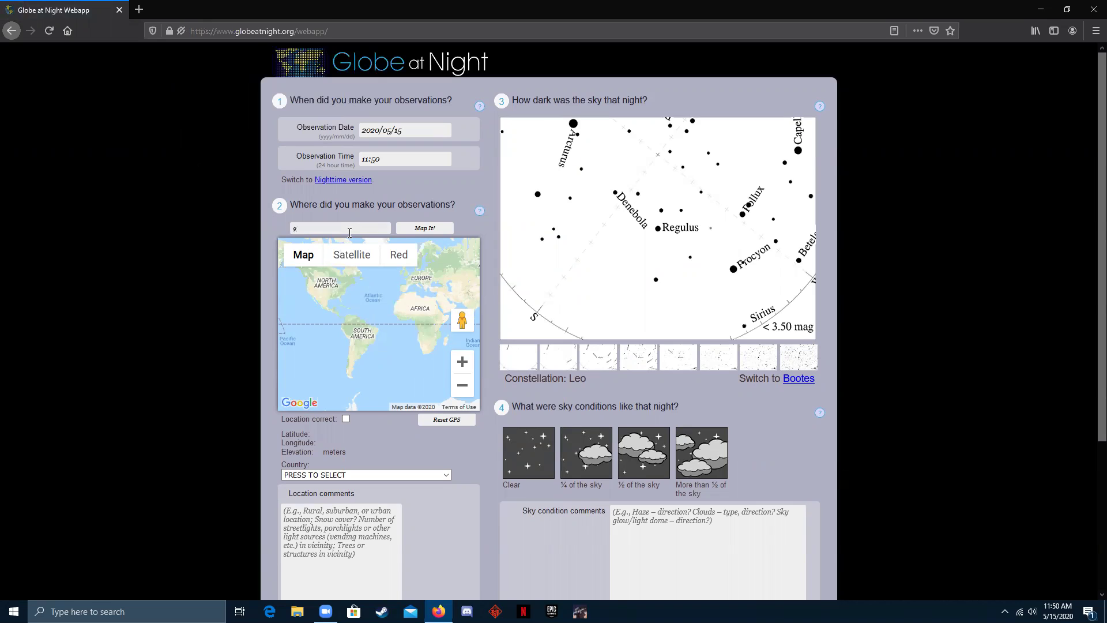
Enter california as the observation place and show it on the map
key("BackSpace")
key("BackSpace")
key("BackSpace")
type("california")
left_click(420, 227)
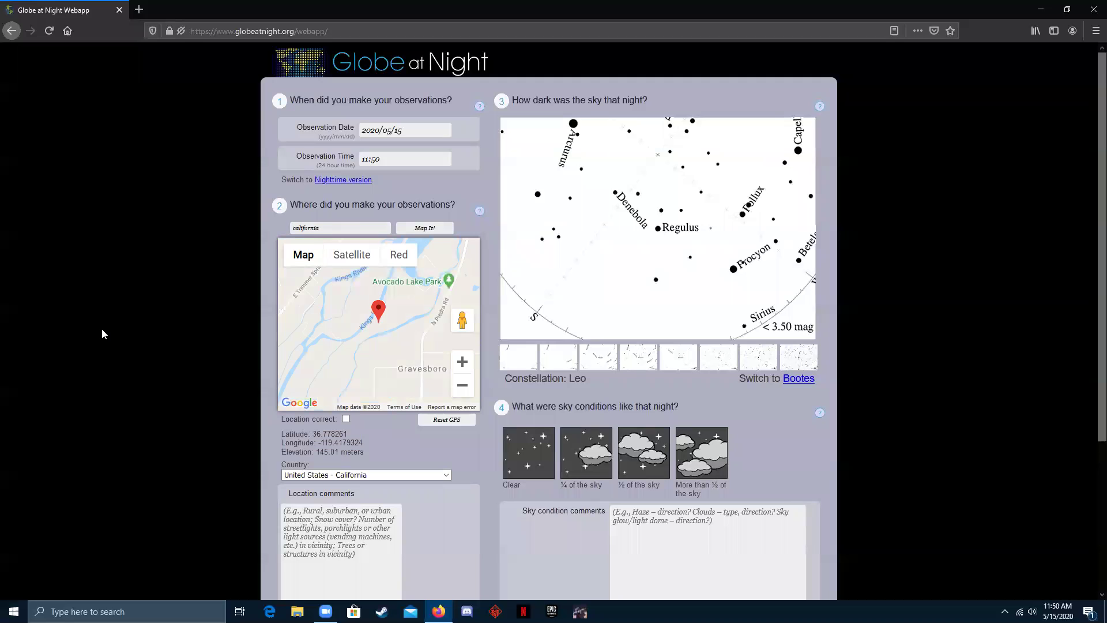
Move the observation marker on the map to Southern California, east of Los Angeles and Anaheim
left_click(462, 386)
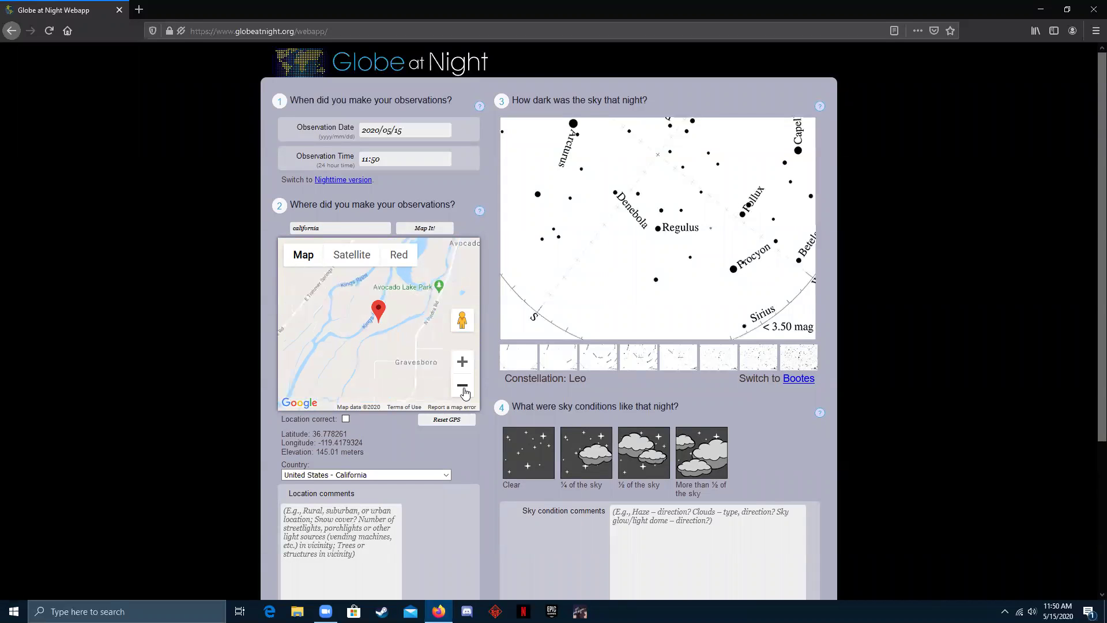
left_click(462, 388)
left_click(462, 388)
left_click(462, 388)
left_click(462, 389)
left_click(462, 388)
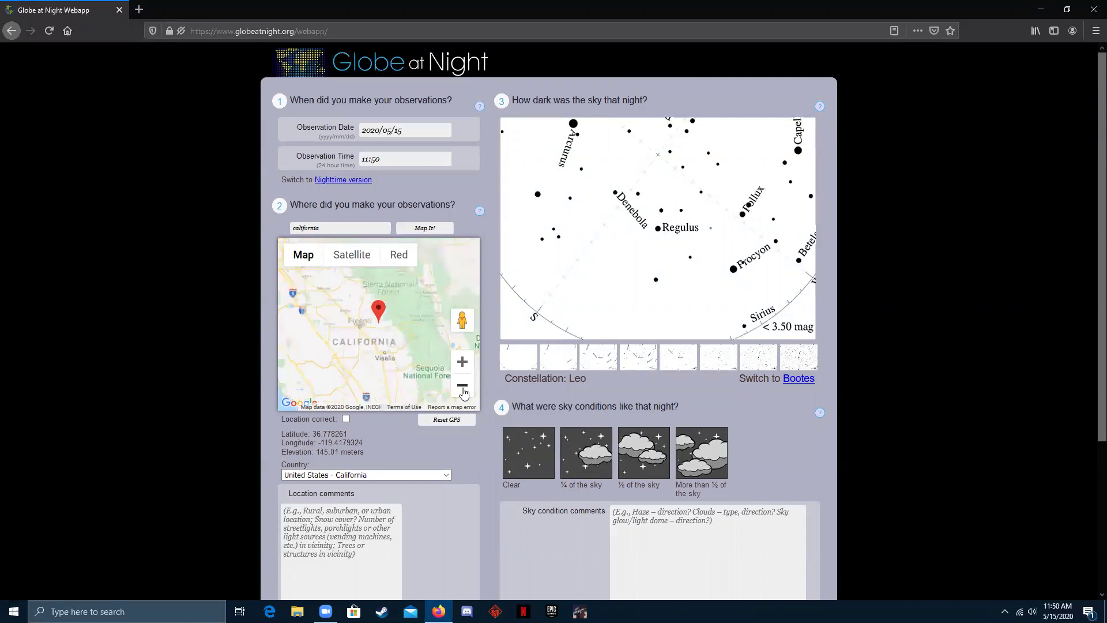
left_click(462, 388)
left_click_drag(403, 361, 369, 317)
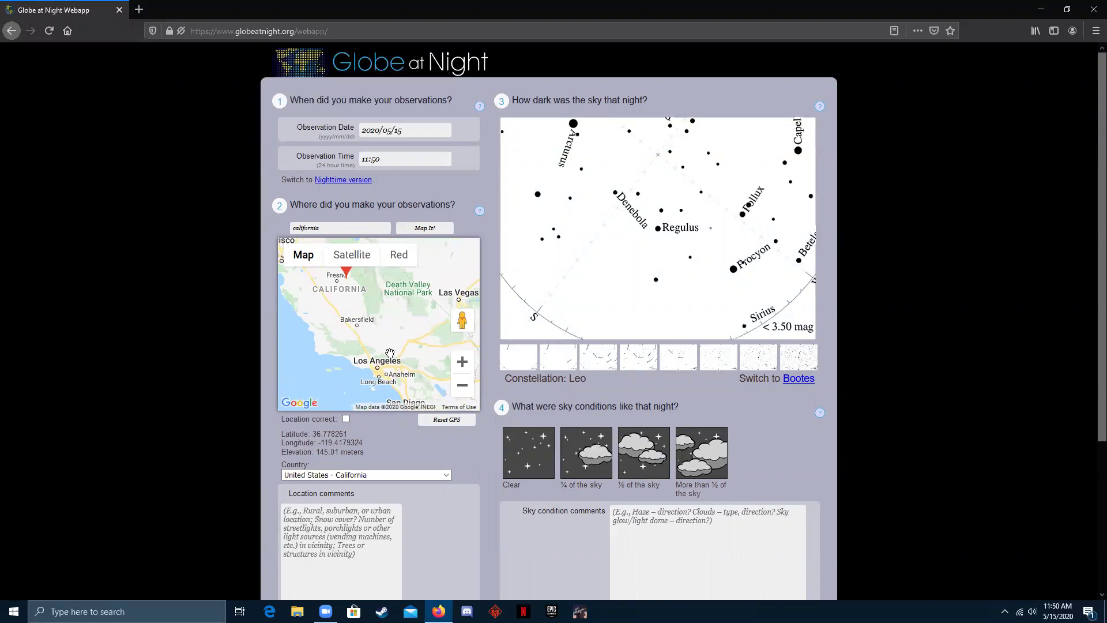
left_click_drag(411, 363, 372, 342)
left_click(383, 351)
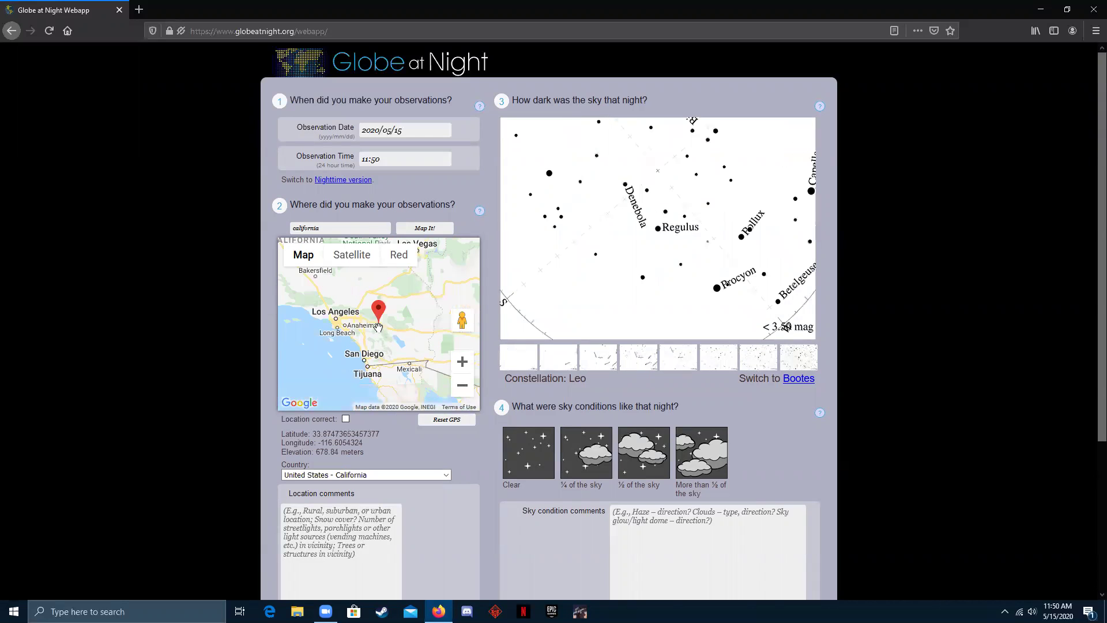
Refine the observation marker's position so that it sits on Yucca Valley
scroll(379, 327, "up", 2)
left_click(463, 361)
left_click(462, 362)
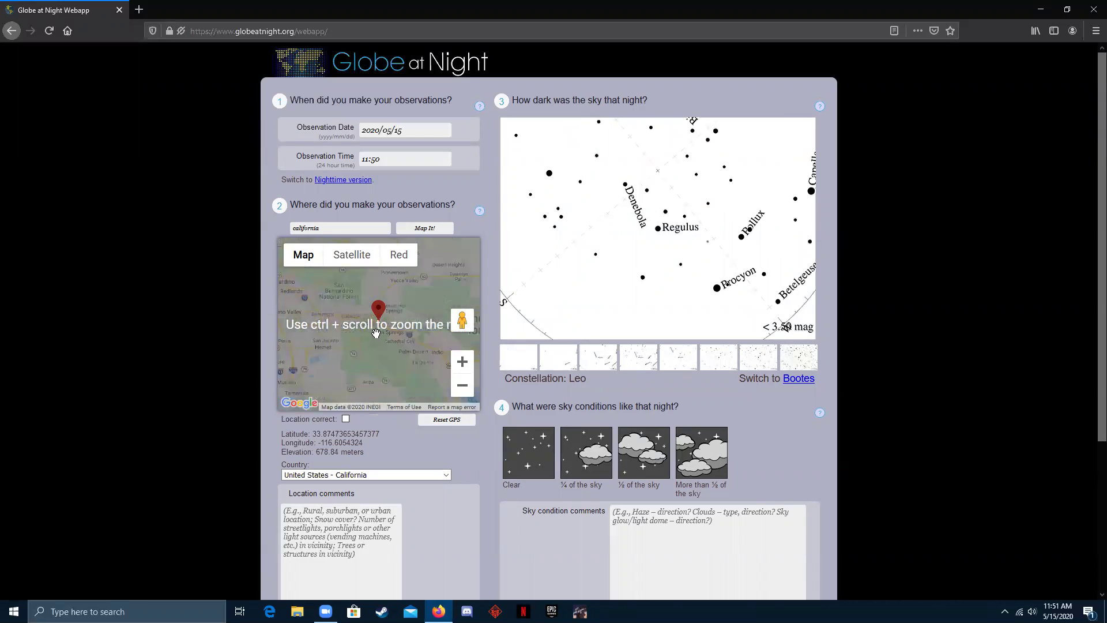
left_click(462, 362)
left_click_drag(344, 341, 319, 396)
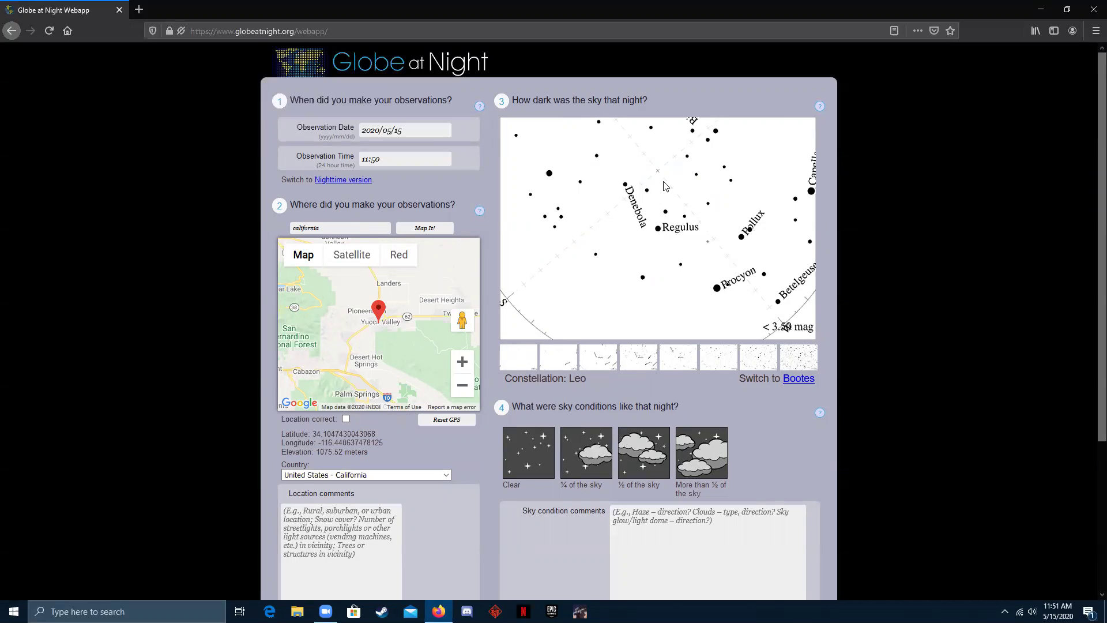
Compare the sky darkness charts for Leo across several magnitudes and select the Mag 2 chart
left_click(522, 358)
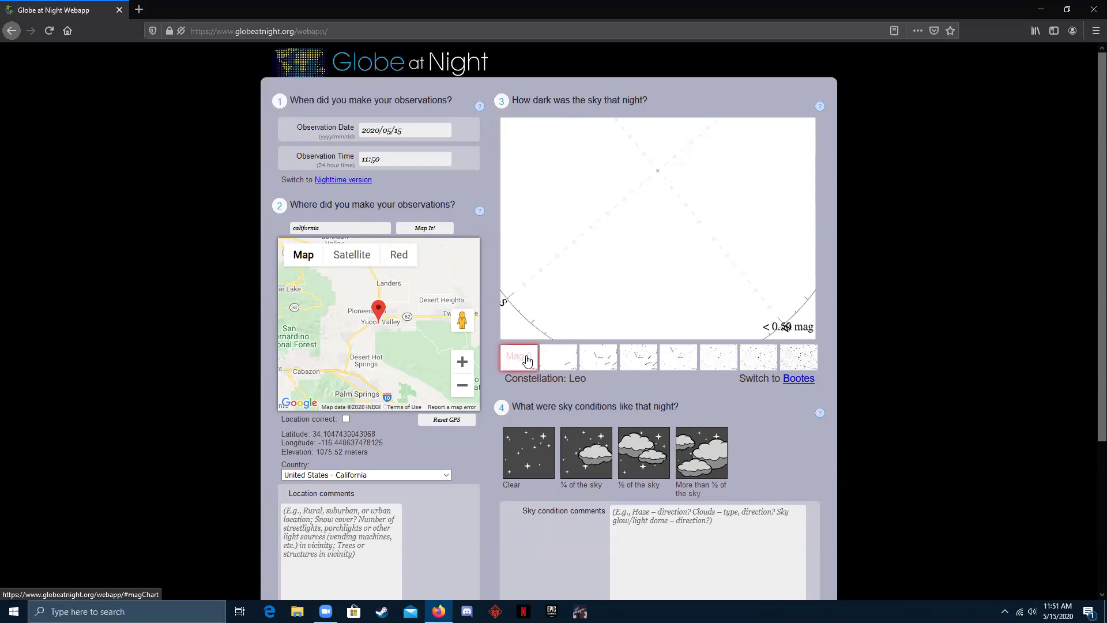
left_click(558, 368)
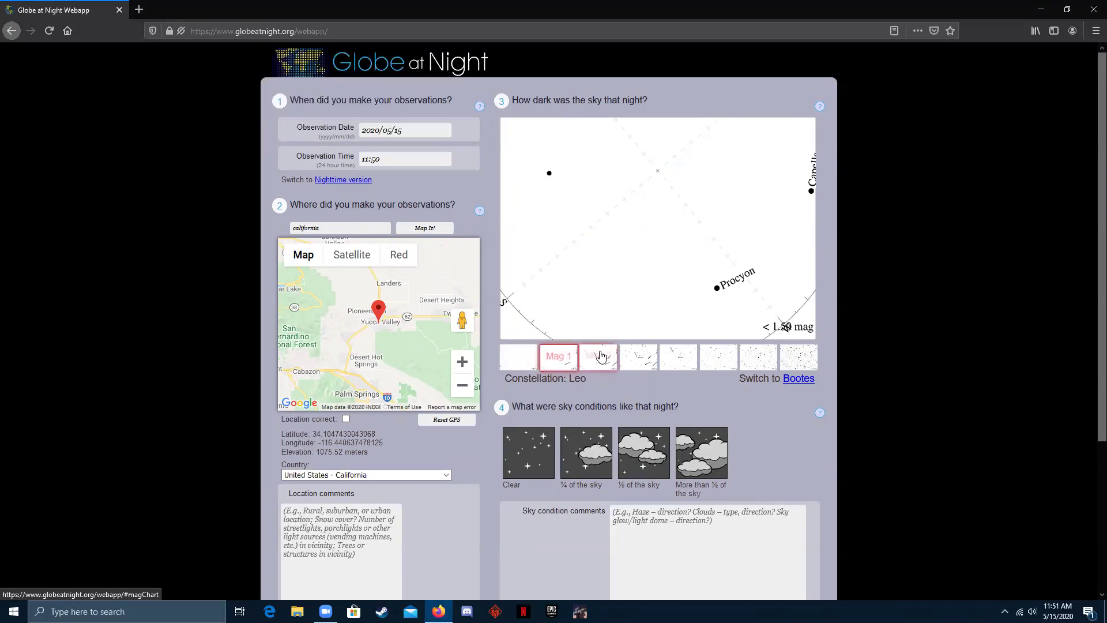
left_click(598, 361)
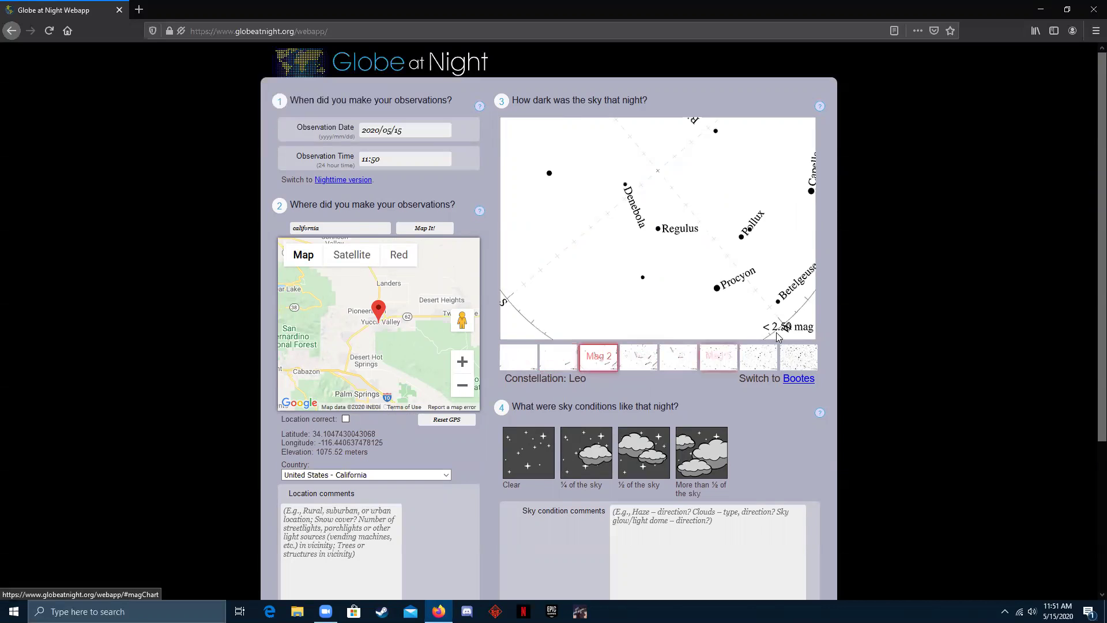
left_click(798, 357)
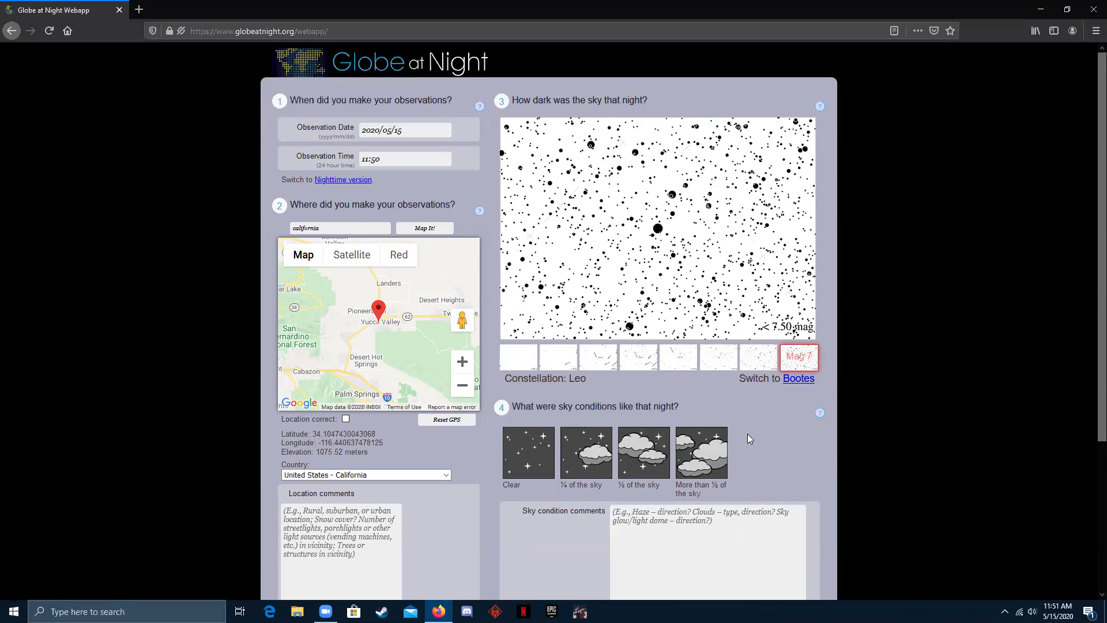
left_click(679, 360)
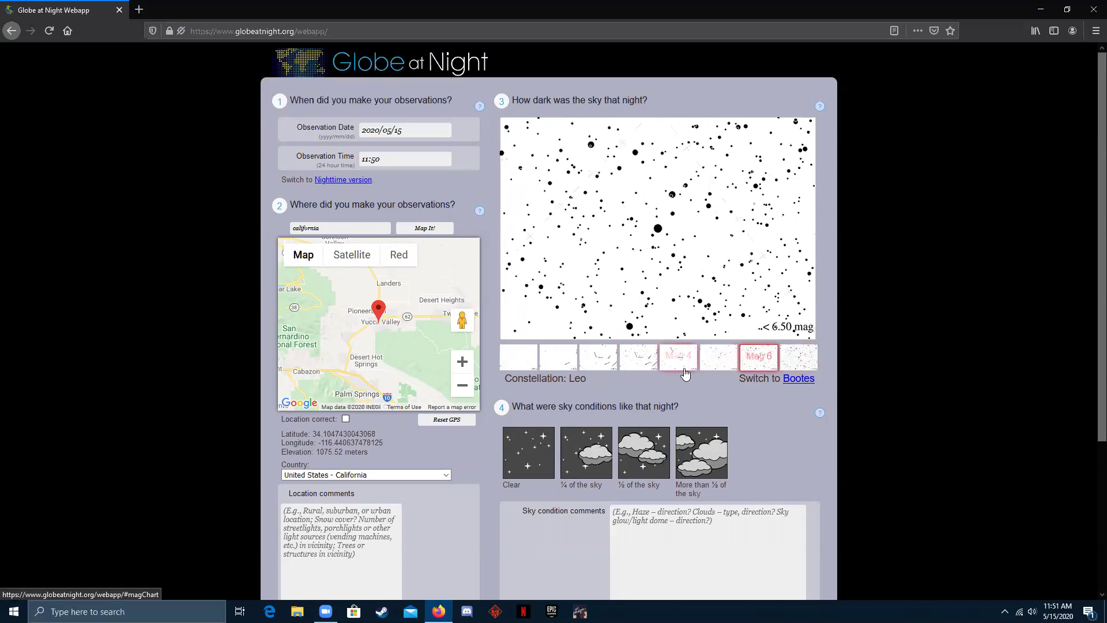
left_click(602, 362)
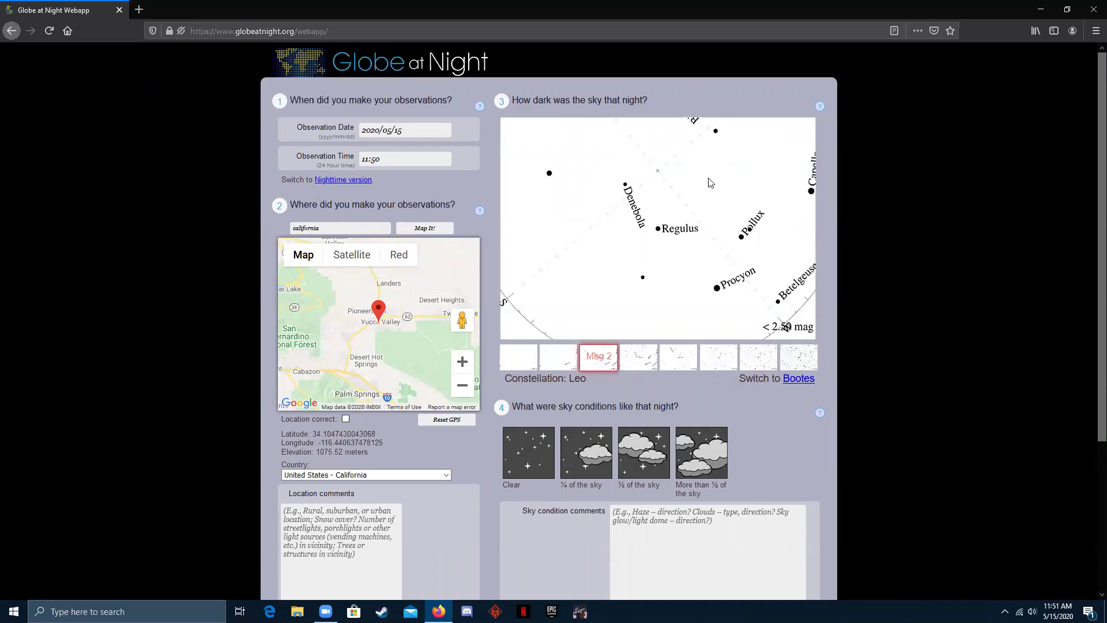
left_click(642, 357)
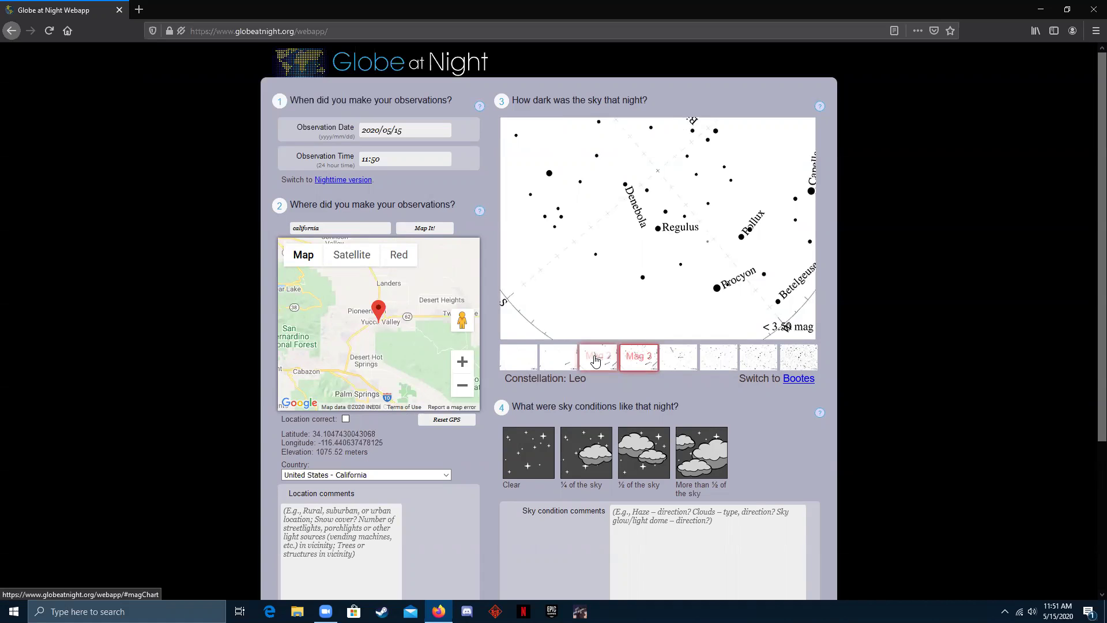
left_click(595, 360)
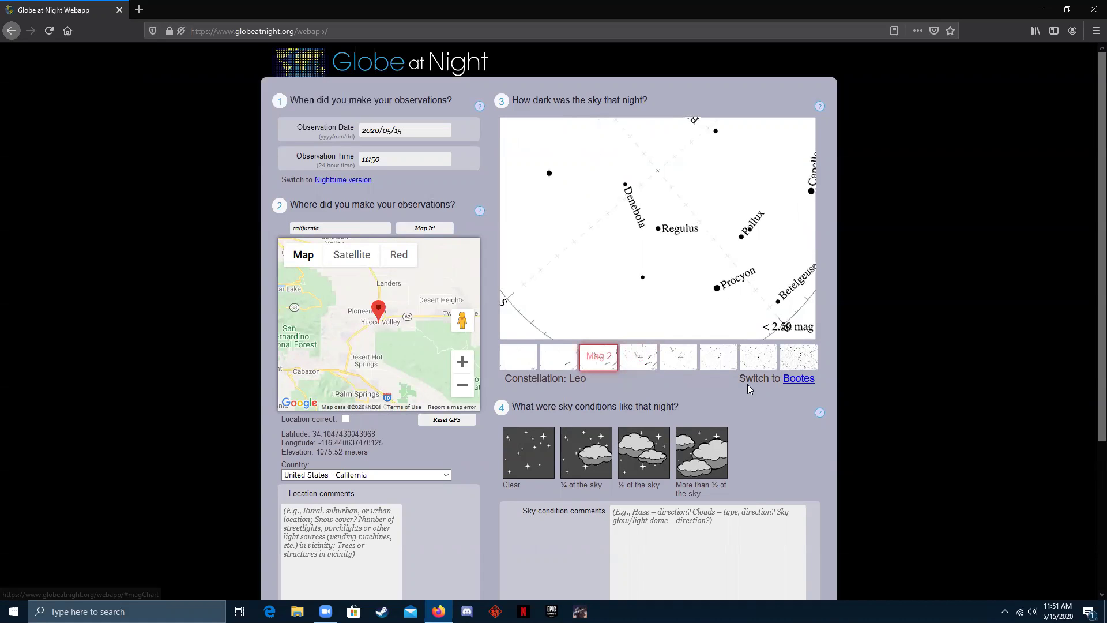
Set the sky conditions to clouds over 1/4 of the sky and enter Haze as the sky condition comment
scroll(761, 383, "down", 2)
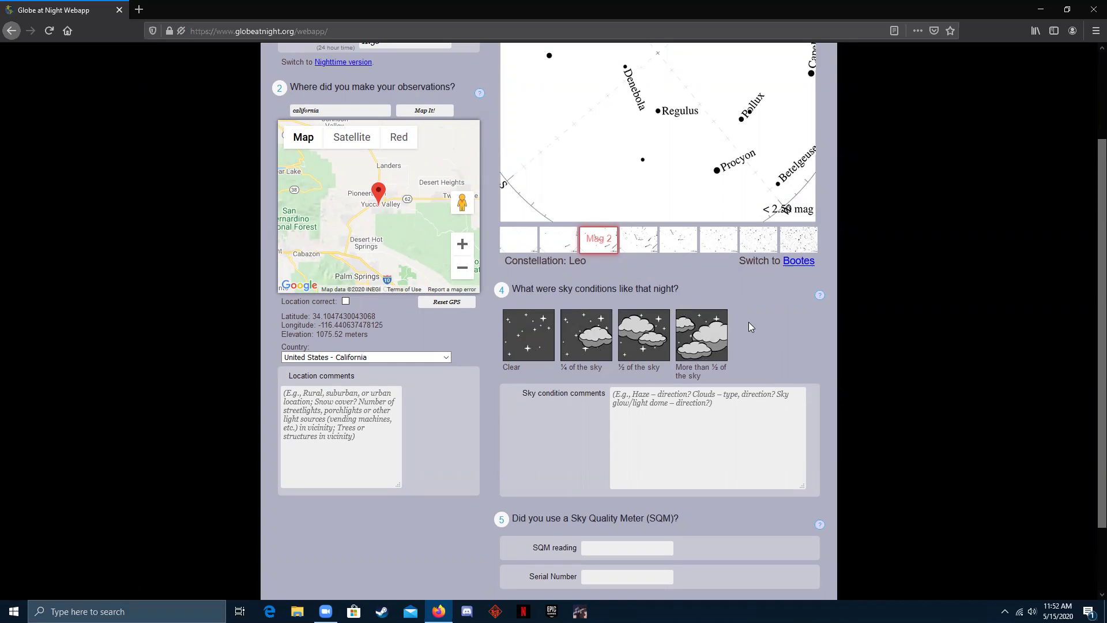
left_click(597, 348)
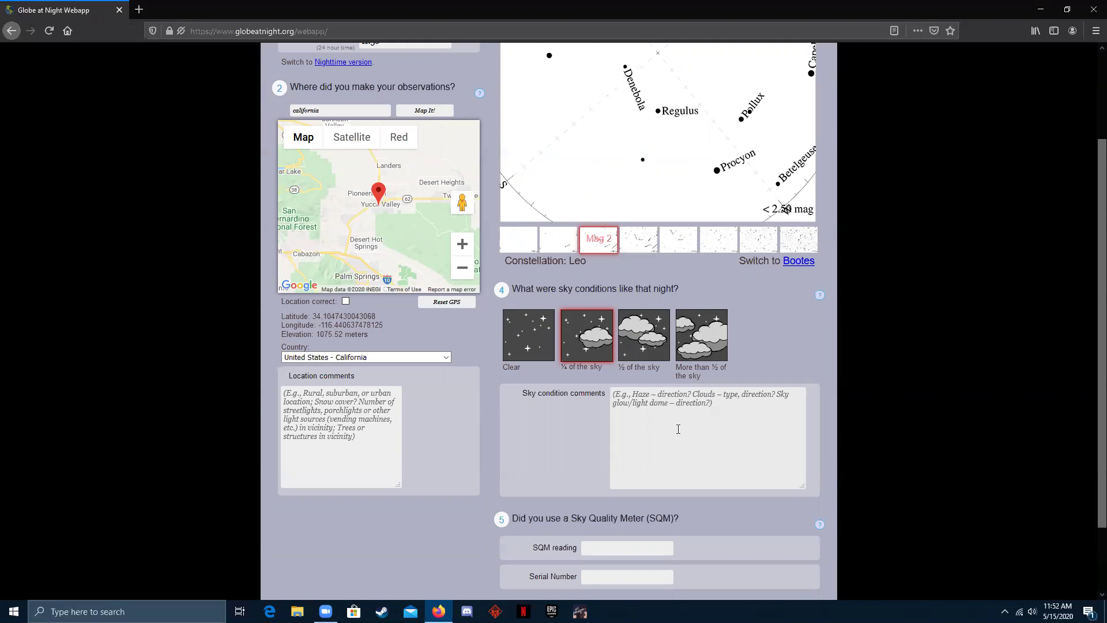
type("Haze")
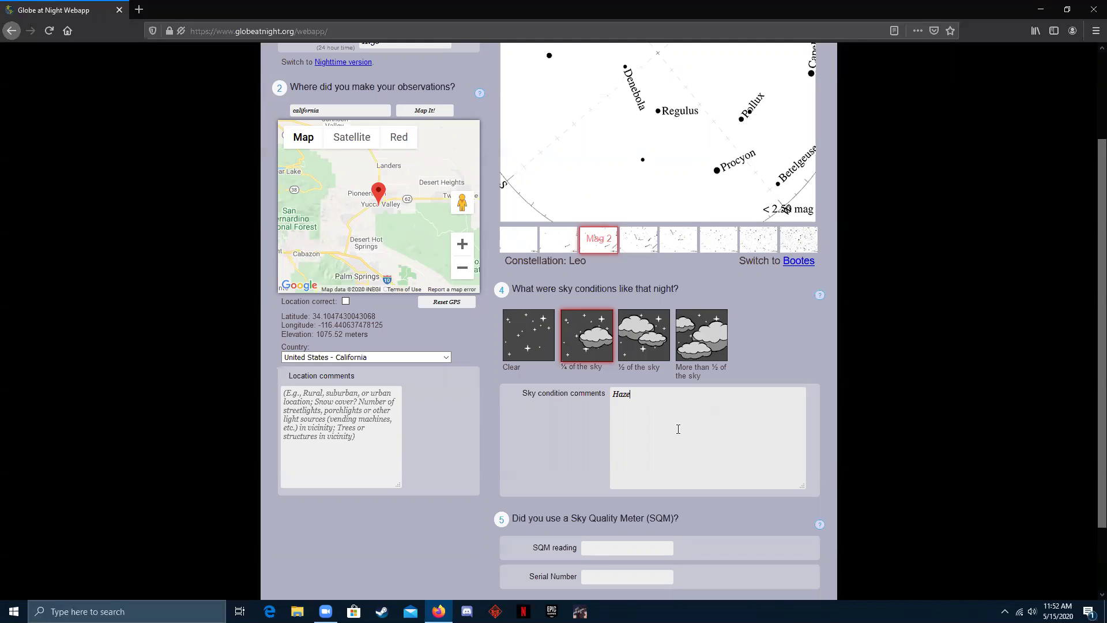
Enter "Three porch lights, two street lights." as the location comment
left_click(336, 393)
left_click(370, 434)
left_click(370, 434)
type("Three porchlights.")
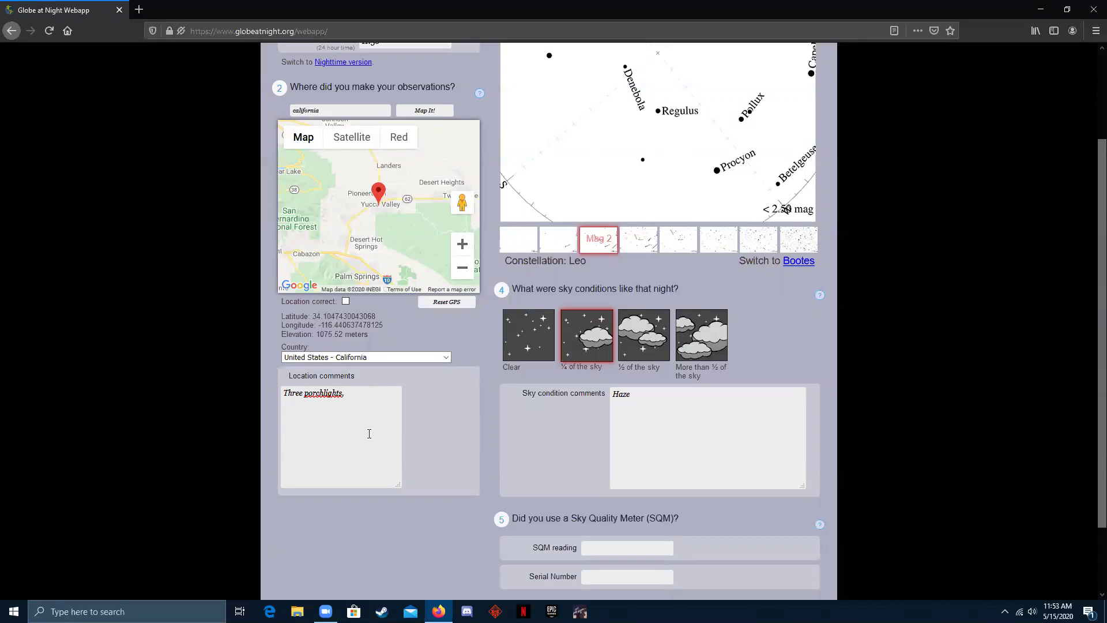
left_click(324, 394)
type("lights, two street lights.")
Examine the Sky Quality Meter and data submission sections of the form
scroll(475, 384, "down", 2)
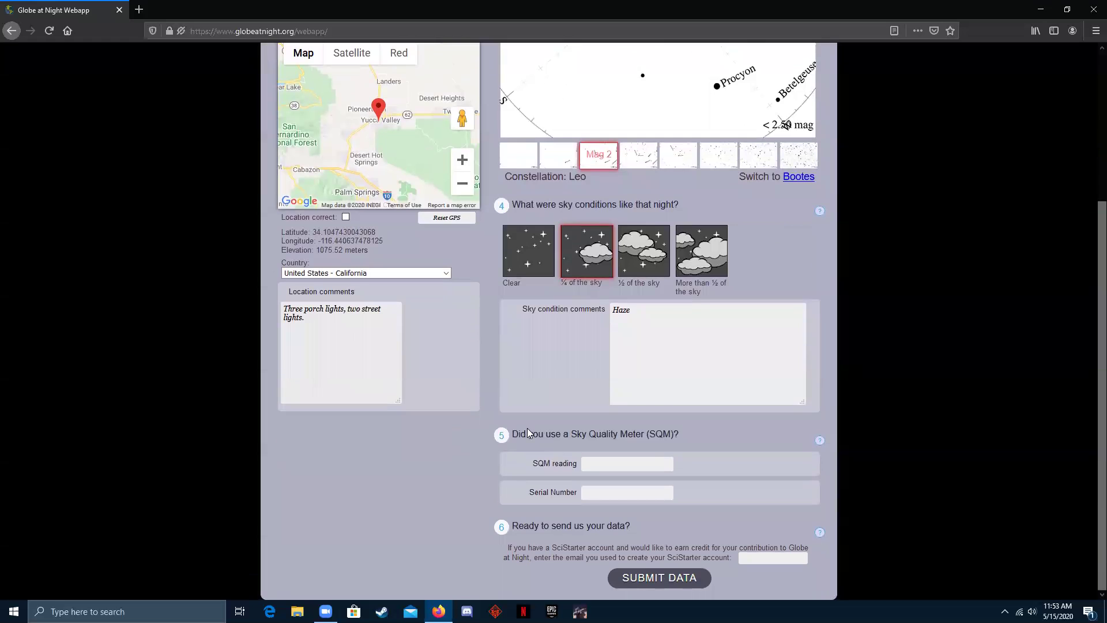
left_click_drag(532, 436, 630, 428)
left_click(630, 430)
scroll(792, 260, "up", 5)
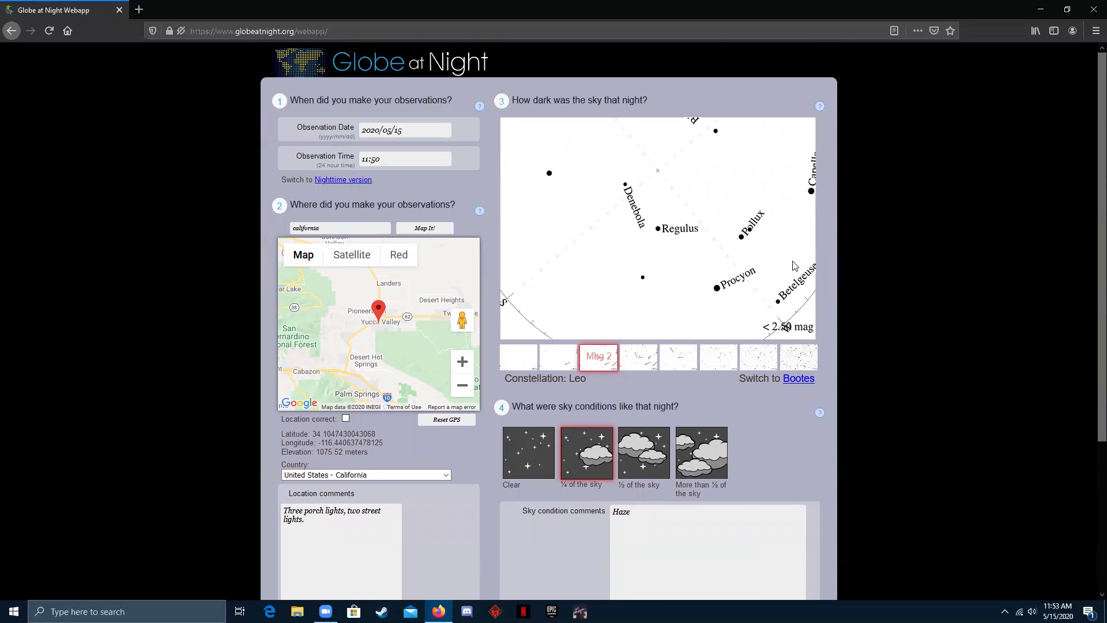
Preview the form's nighttime version and return to the daytime version
left_click(348, 180)
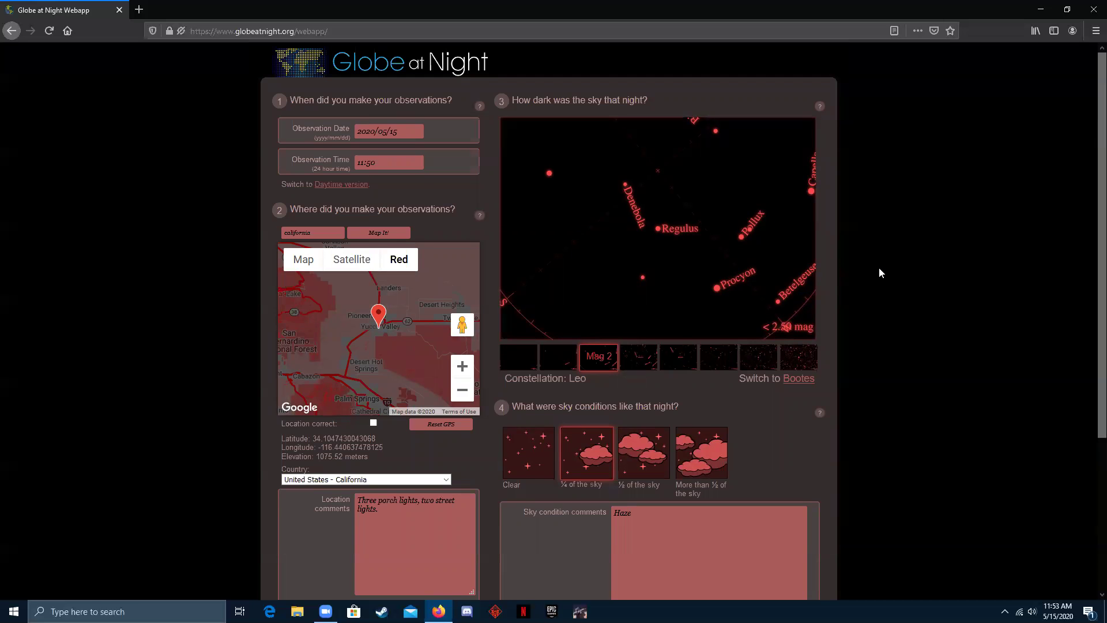
scroll(879, 268, "down", 5)
left_click(347, 185)
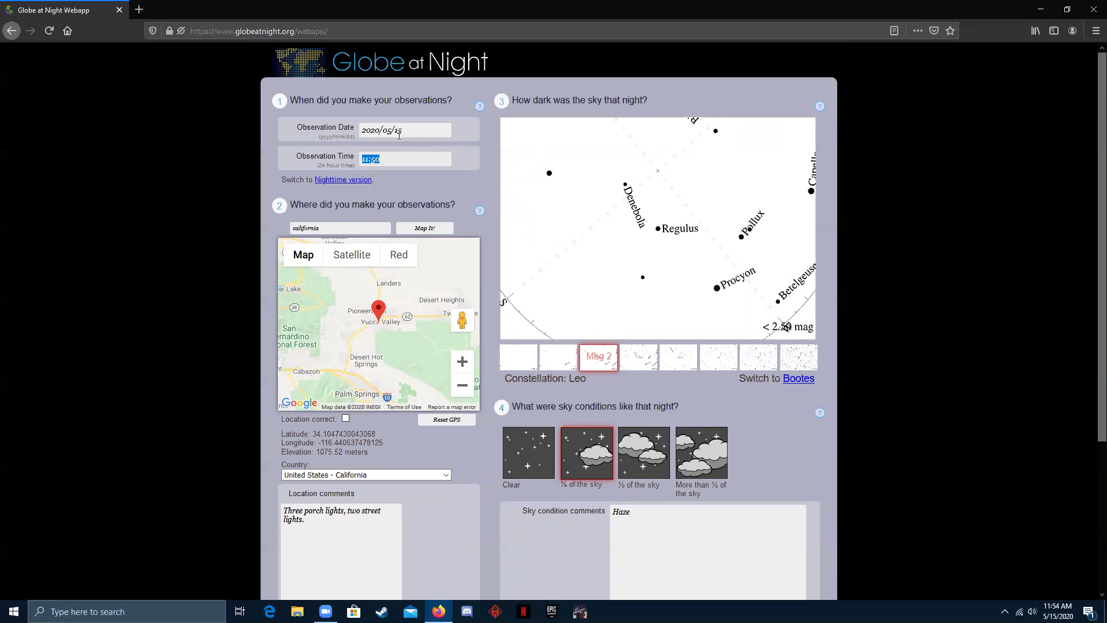
Set the observation date to 2020/05/14 and the time to 10:00, and submit the data
left_click(409, 128)
key("BackSpace")
type("4")
left_click(333, 160)
type("10:00")
scroll(901, 193, "down", 4)
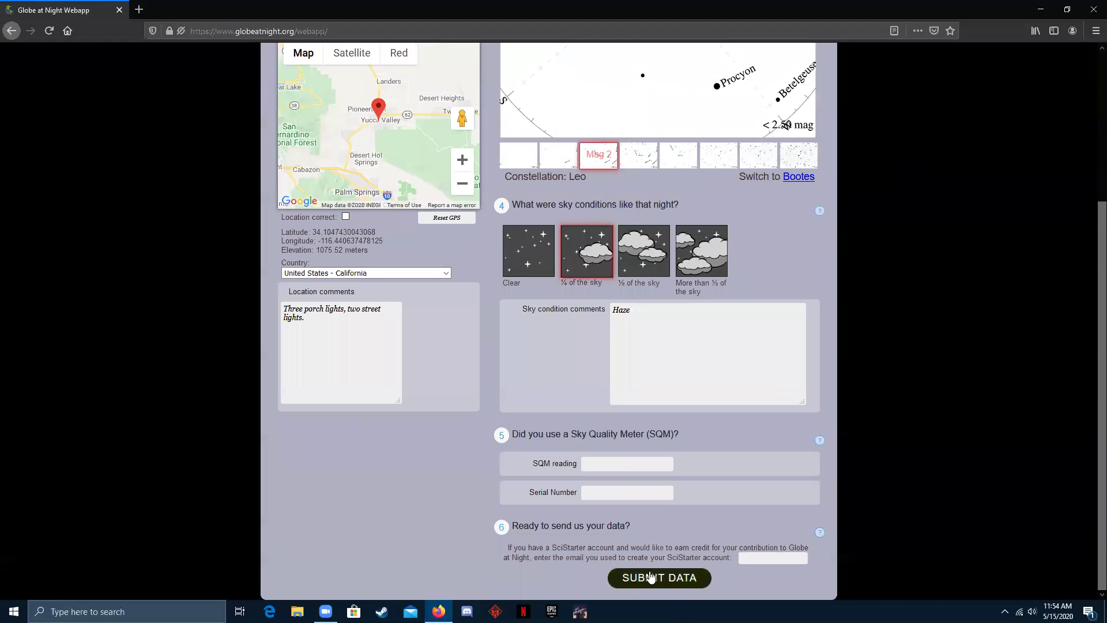
left_click(650, 577)
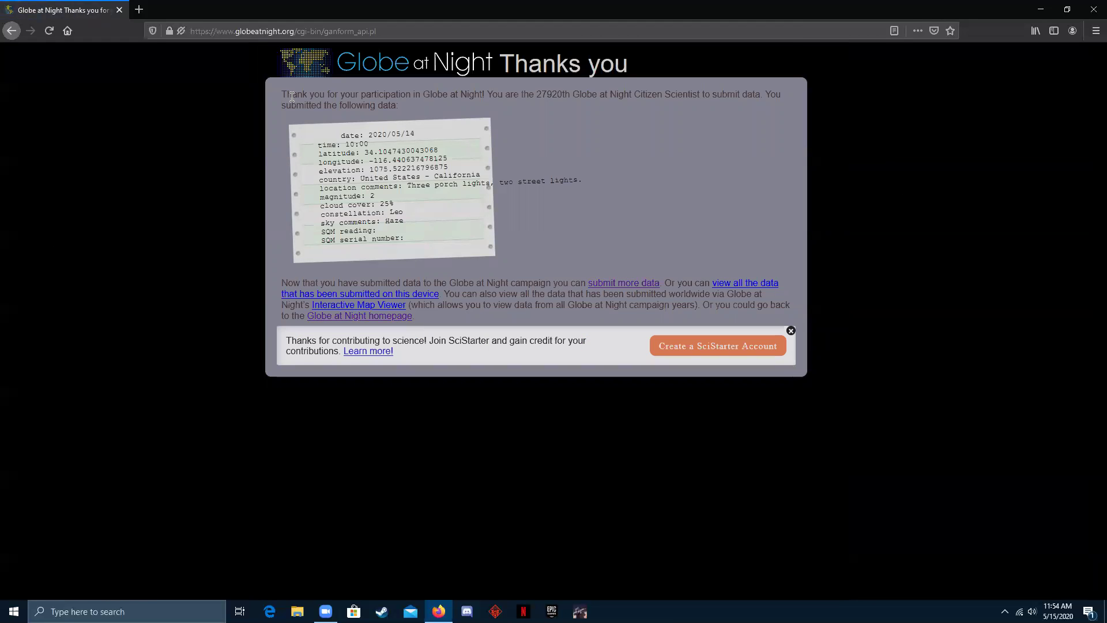
Review the submission confirmation and open the summary of all data submitted on this device
left_click_drag(292, 94, 536, 95)
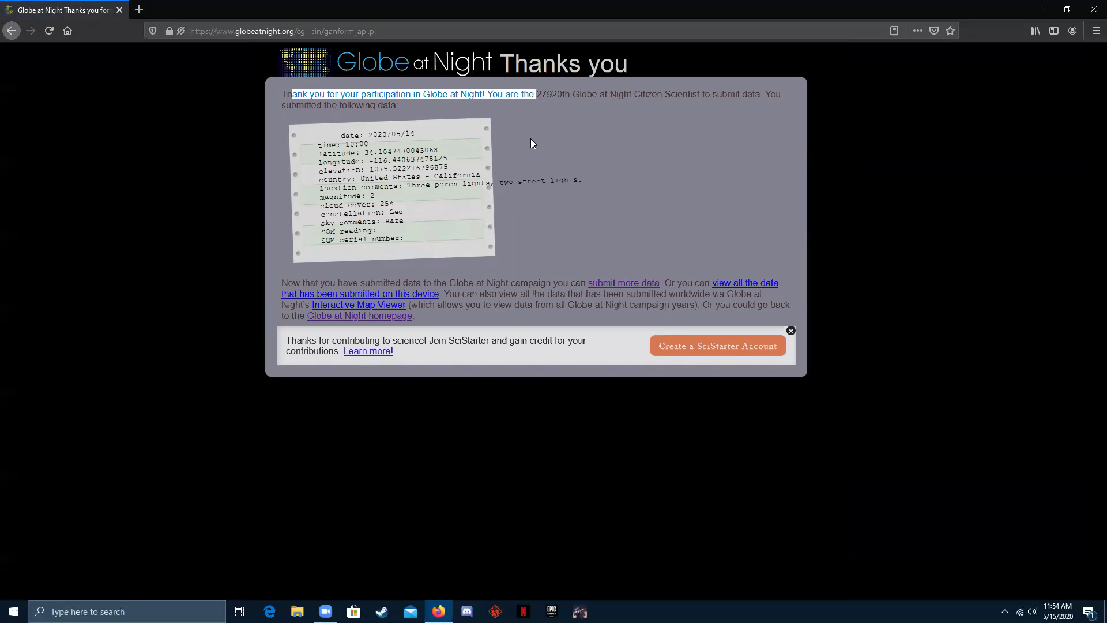
left_click(573, 117)
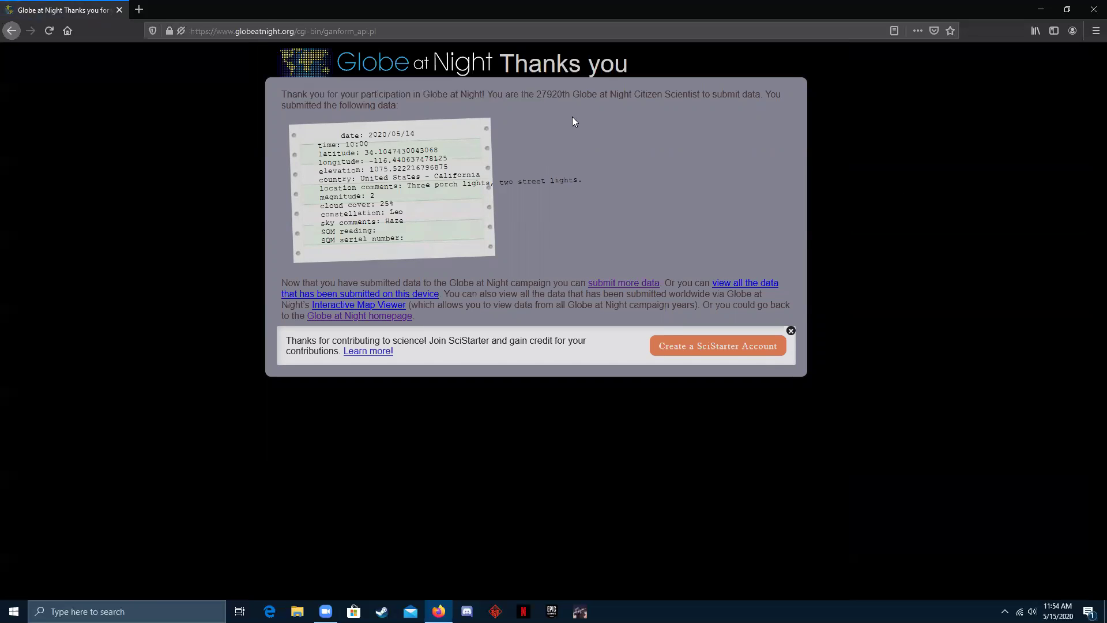
double_click(549, 96)
left_click(589, 144)
left_click(754, 284)
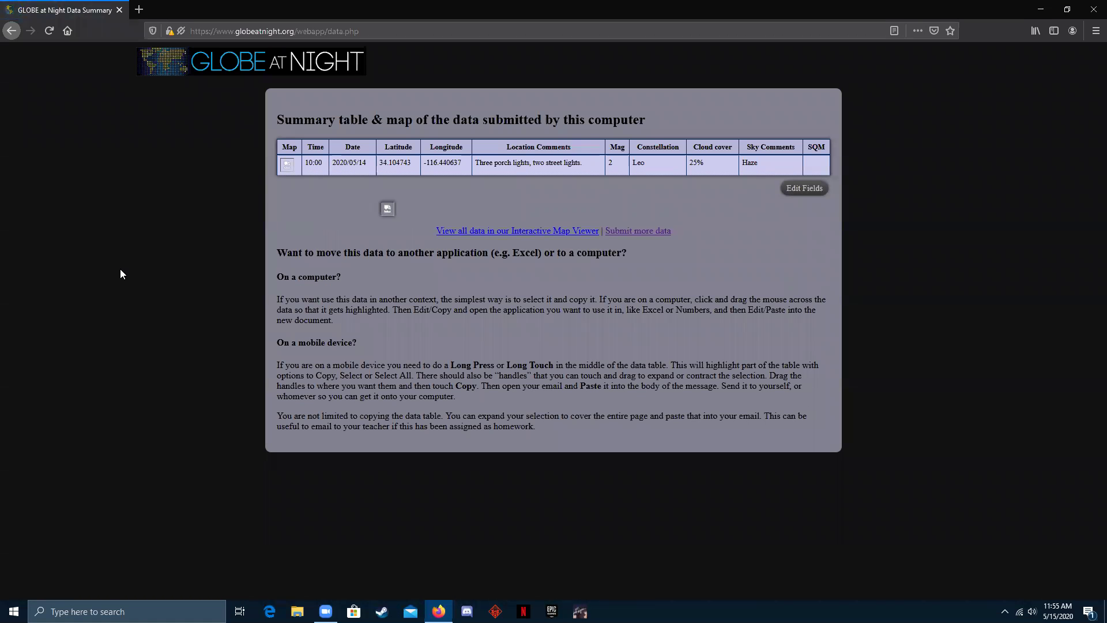